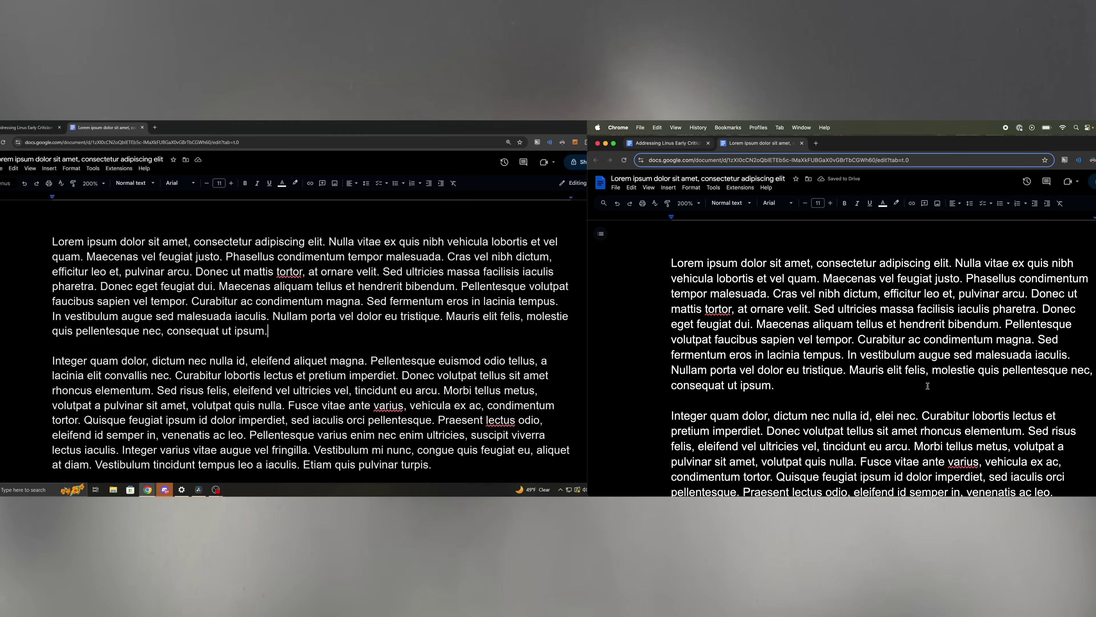
Hold Backspace at the end of paragraph one to erase back to 'In vestibulum'.
key("BackSpace")
key("BackSpace")
key("BackSpace")
key("BackSpace")
key("BackSpace")
key("BackSpace")
key("BackSpace")
key("BackSpace")
key("BackSpace")
key("BackSpace")
key("BackSpace")
key("BackSpace")
key("BackSpace")
key("BackSpace")
key("BackSpace")
key("BackSpace")
key("BackSpace")
key("BackSpace")
key("BackSpace")
key("BackSpace")
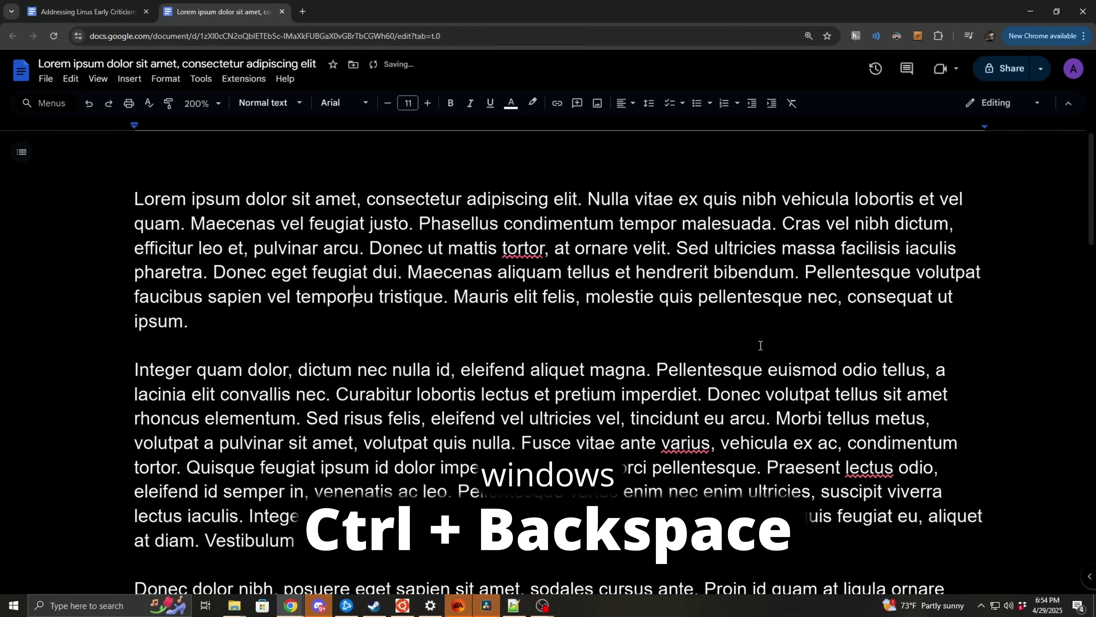
Remove words with Ctrl+Backspace and Ctrl+Delete, merging two paragraphs, then jump down one paragraph.
key("ctrl+BackSpace")
key("ctrl+BackSpace")
key("ctrl+BackSpace")
key("ctrl+BackSpace")
key("ctrl+BackSpace")
key("ctrl+BackSpace")
key("ctrl+BackSpace")
key("ctrl+BackSpace")
key("ctrl+BackSpace")
key("ctrl+BackSpace")
key("ctrl+BackSpace")
key("ctrl+BackSpace")
key("ctrl+BackSpace")
key("ctrl+BackSpace")
key("ctrl+BackSpace")
key("ctrl+BackSpace")
key("ctrl+BackSpace")
key("ctrl+BackSpace")
key("ctrl+BackSpace")
key("ctrl+BackSpace")
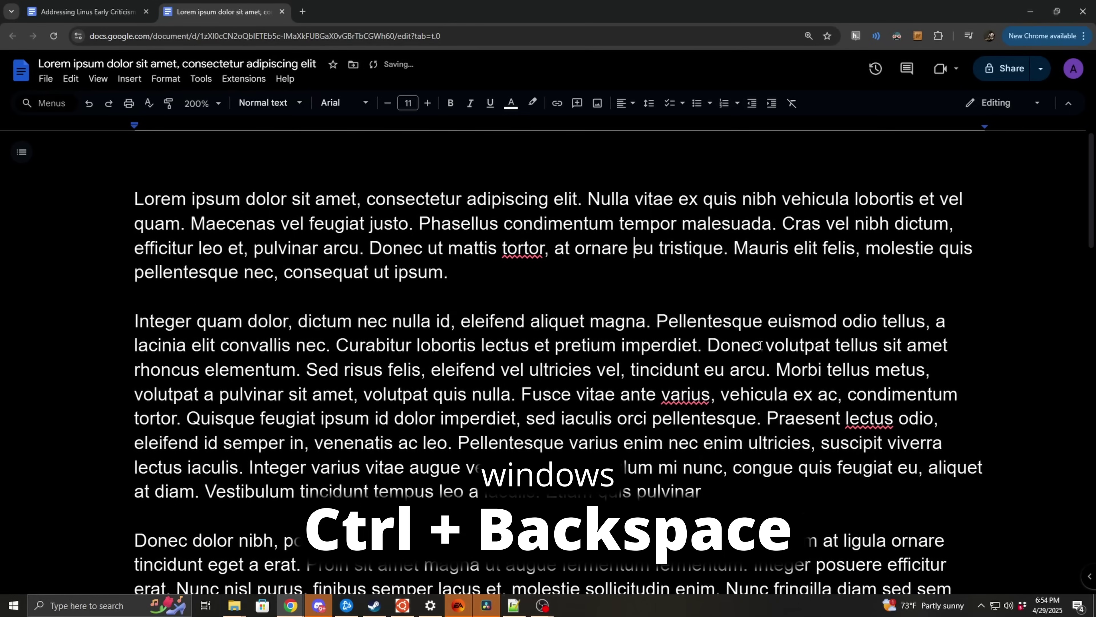
key("ctrl+Delete")
key("ctrl+Delete")
key("ctrl+Delete")
key("ctrl+Delete")
key("ctrl+Delete")
key("ctrl+Delete")
key("ctrl+Delete")
key("ctrl+Delete")
key("ctrl+Delete")
key("ctrl+Delete")
key("ctrl+Delete")
key("ctrl+Delete")
key("ctrl+Delete")
key("ctrl+Delete")
key("ctrl+Delete")
key("ctrl+Delete")
key("ctrl+Delete")
key("ctrl+Delete")
key("ctrl+Delete")
key("ctrl+Delete")
key("ctrl+BackSpace")
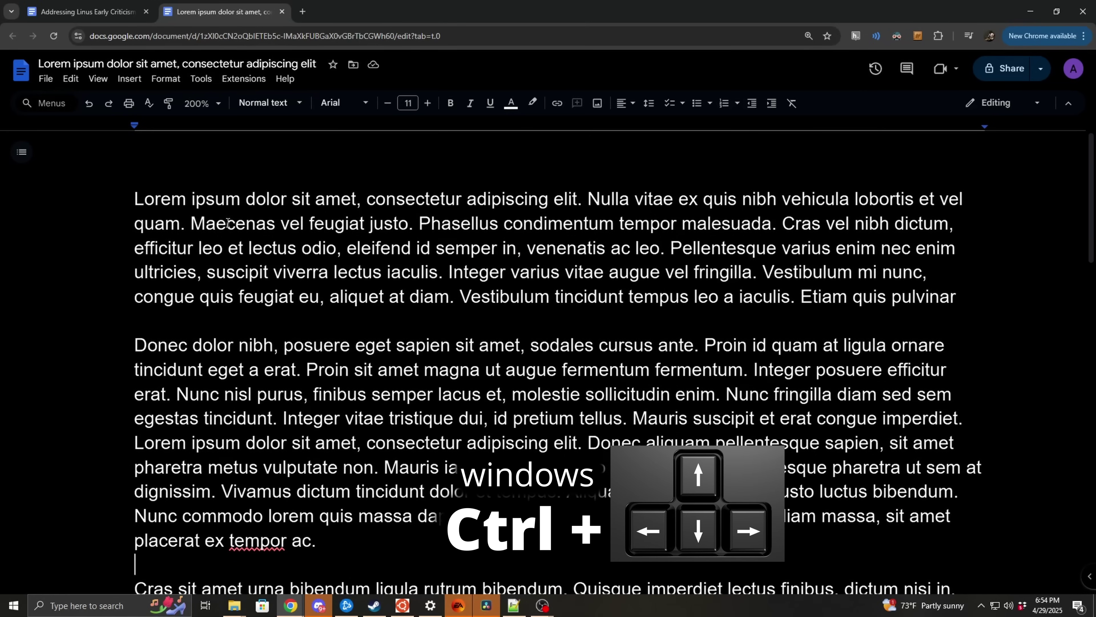
key("ctrl+Down")
key("ctrl+Down")
key("ctrl+Down")
key("ctrl+Down")
key("ctrl+Down")
key("ctrl+Down")
key("ctrl+Down")
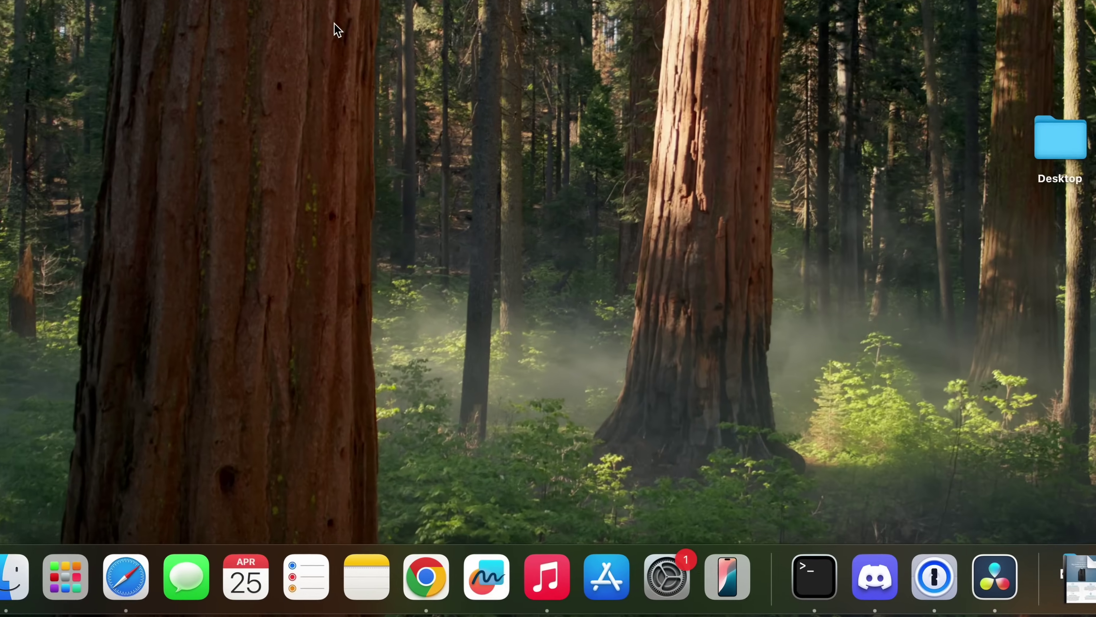
Launch Music from its Dock icon, clicking it a second time.
left_click(577, 570)
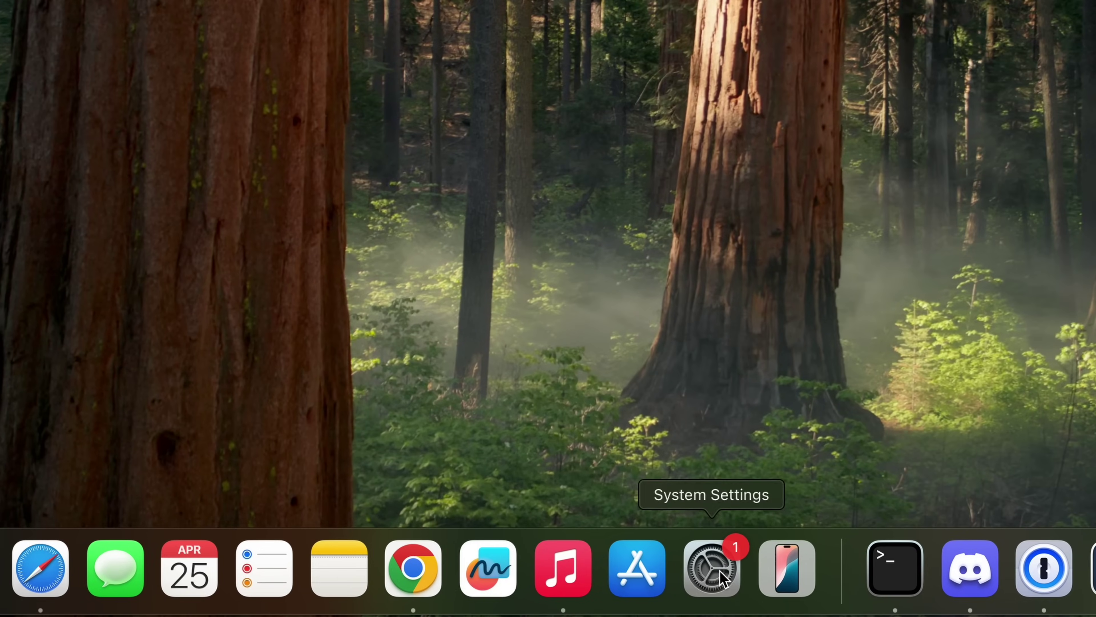
left_click(562, 568)
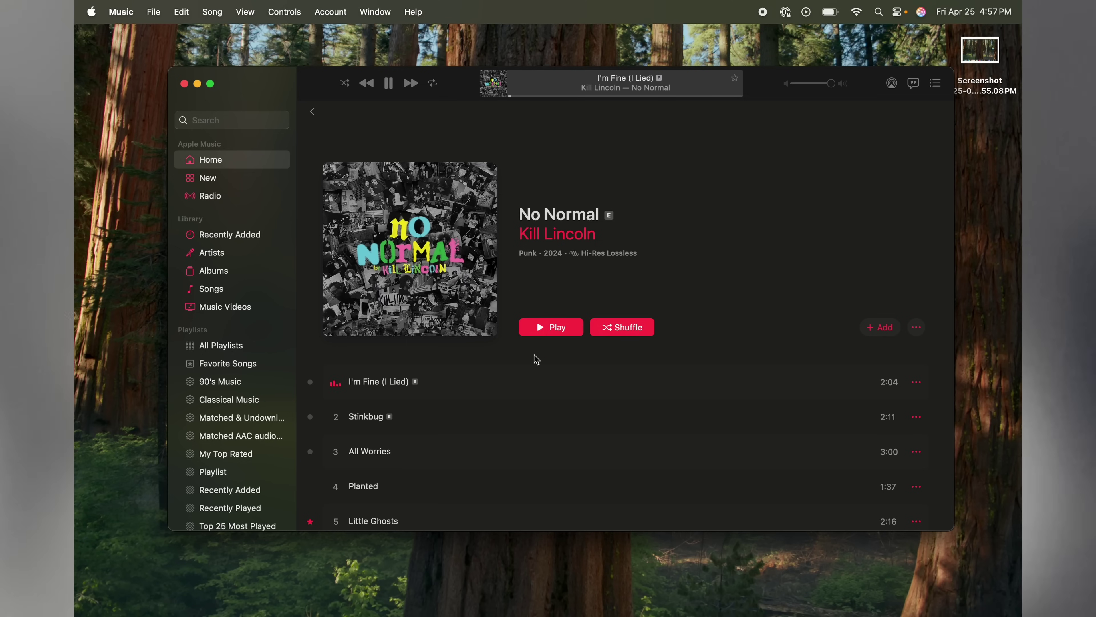
Close the No Normal window with Cmd+W, then bring up Music's Dock menu.
key("super+w")
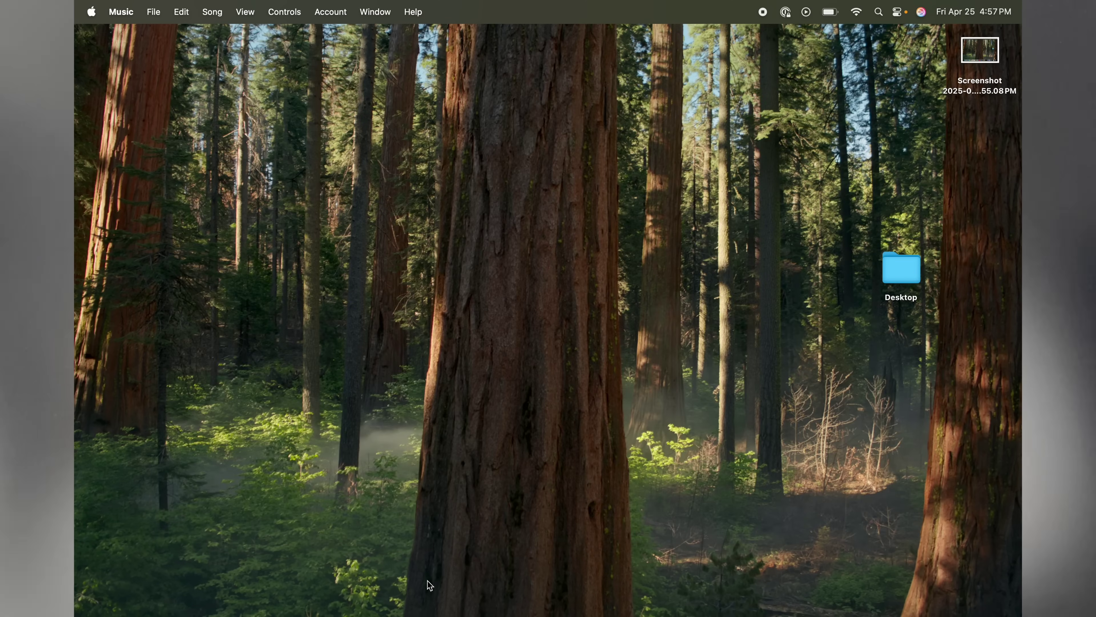
right_click(531, 613)
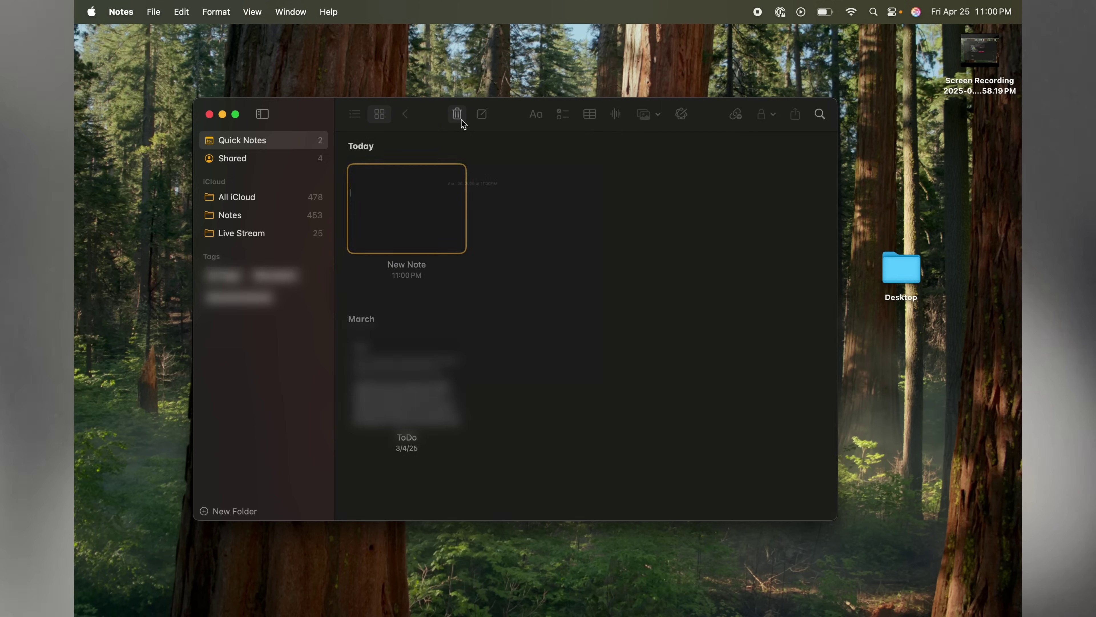
Trash the blank new note from the Notes toolbar.
left_click(460, 118)
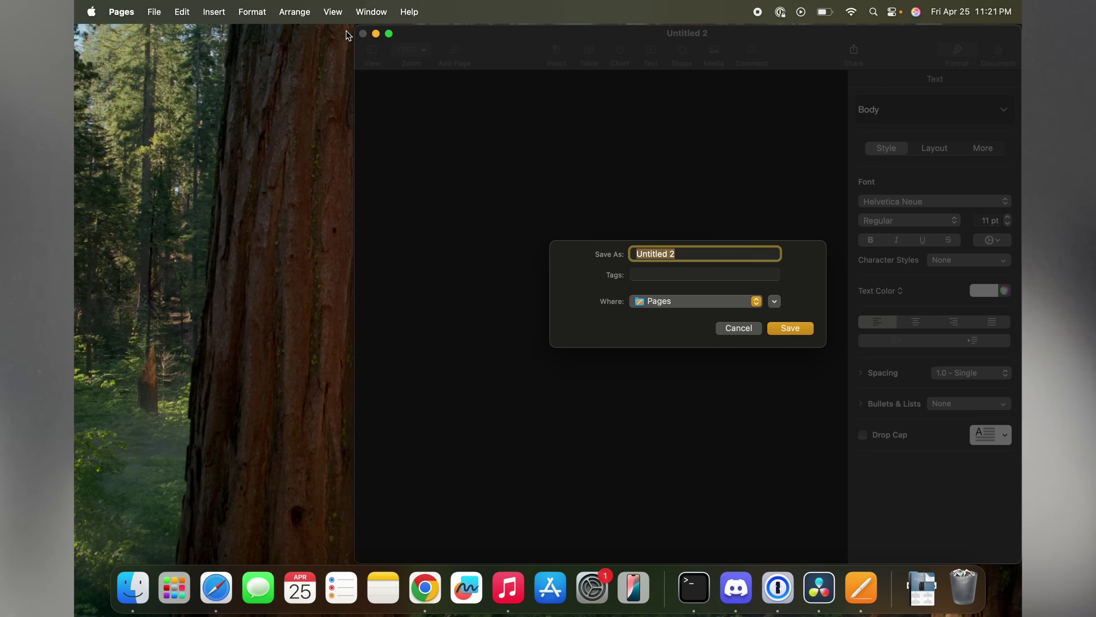
Minimize Untitled 2 with its save prompt, and minimize Untitled 3 with Cmd+M.
left_click(377, 35)
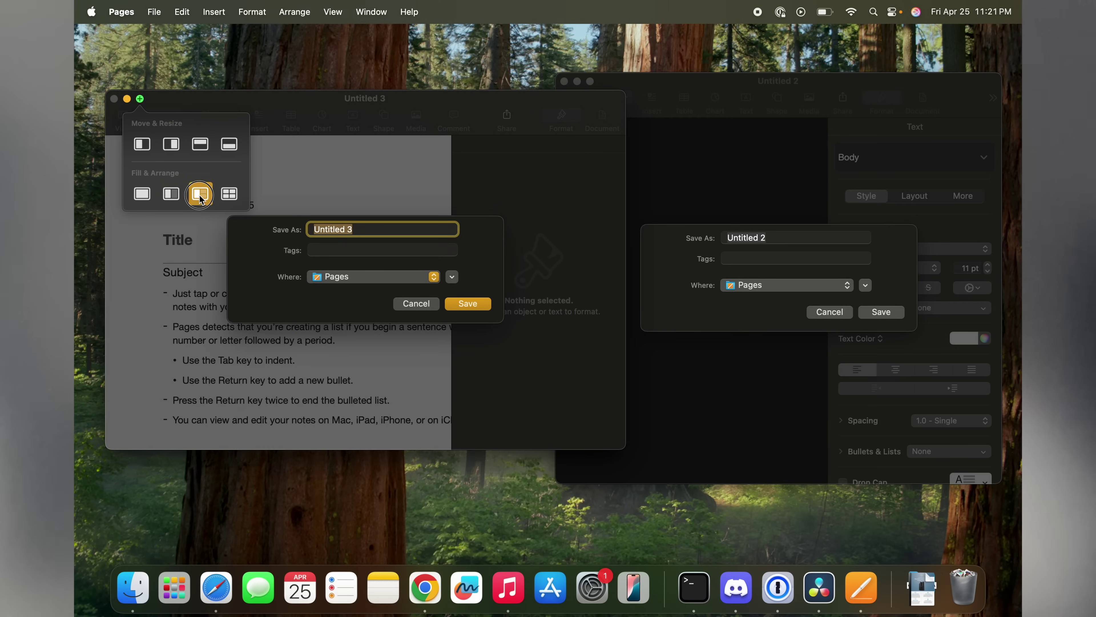
key("super+m")
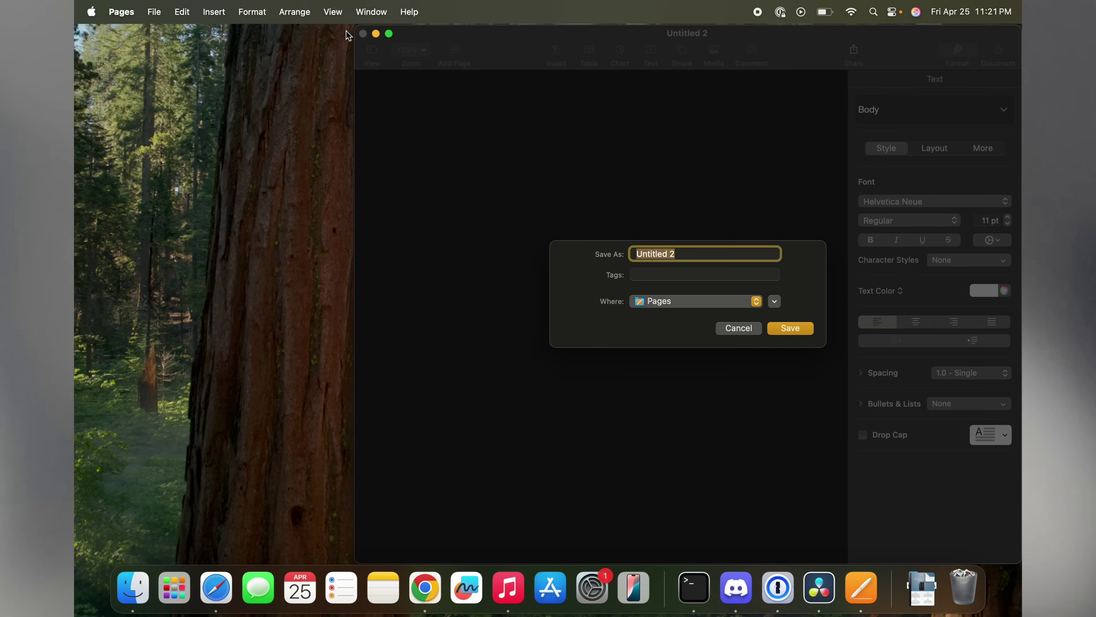
left_click(377, 34)
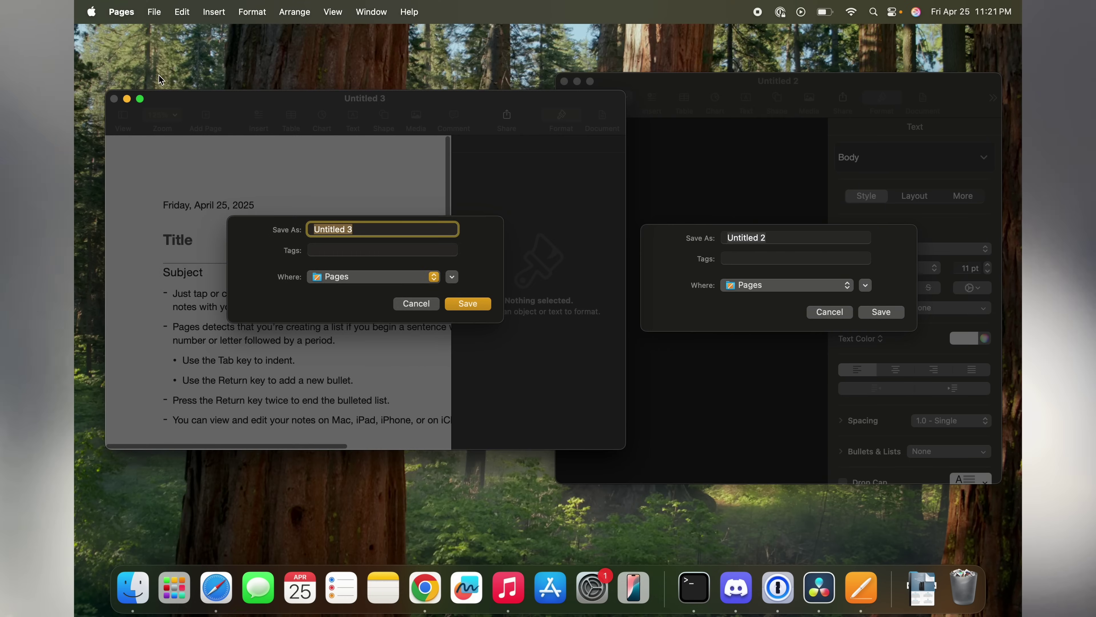
Cancel Untitled 3's save sheet and close it, then minimize and restore Untitled 2.
left_click(415, 304)
left_click(114, 99)
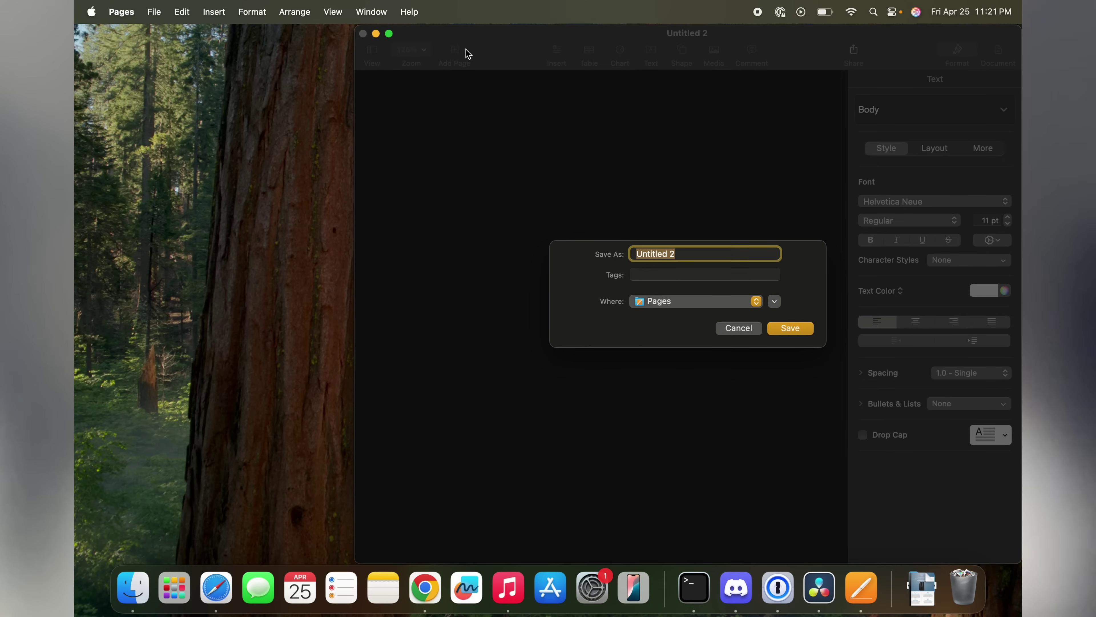
left_click(377, 34)
left_click(945, 587)
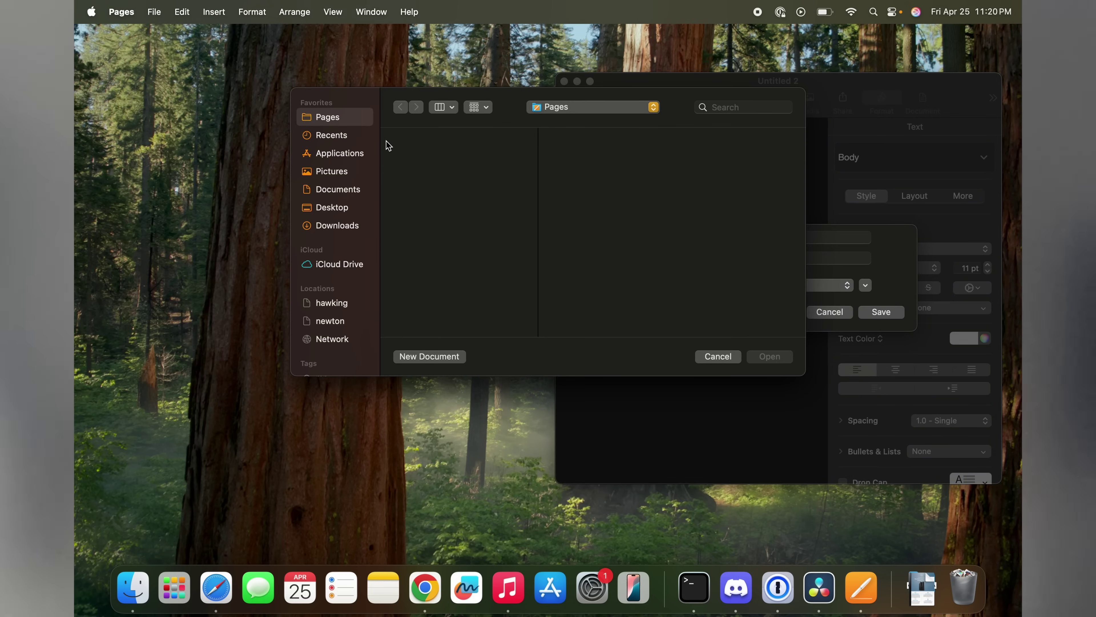
left_click(706, 361)
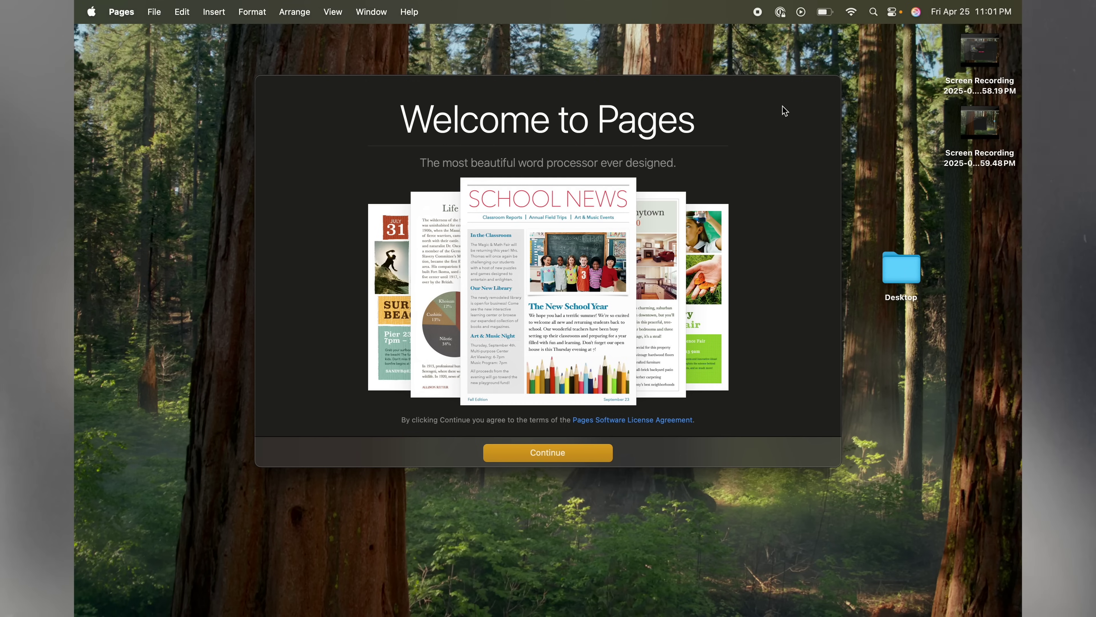
Continue past Welcome to Pages, then pick View My Documents.
left_click(510, 451)
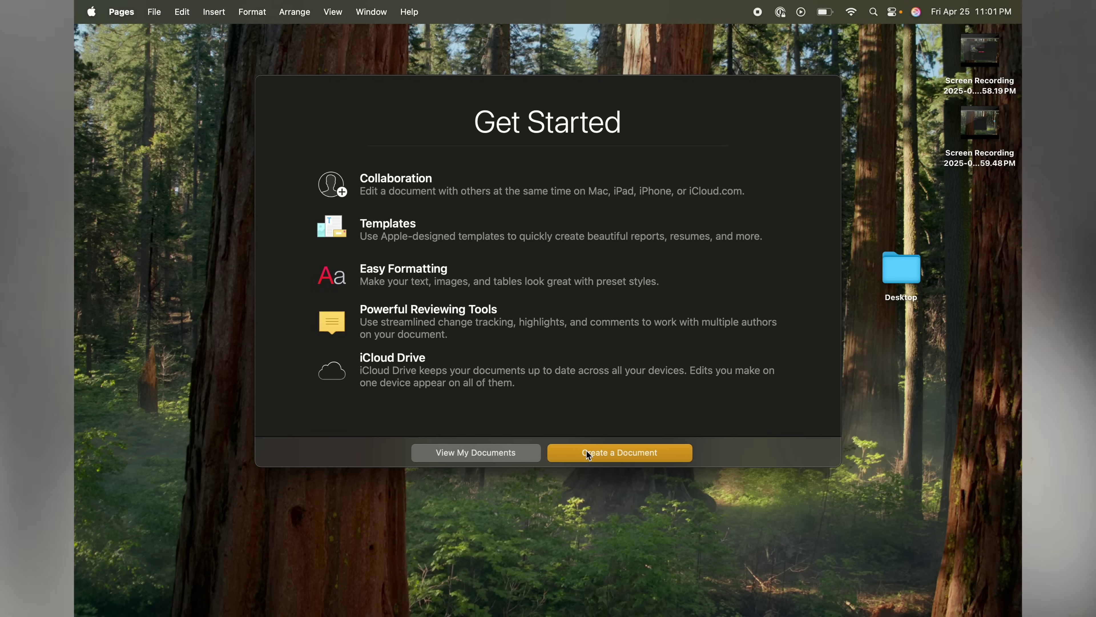
left_click(517, 453)
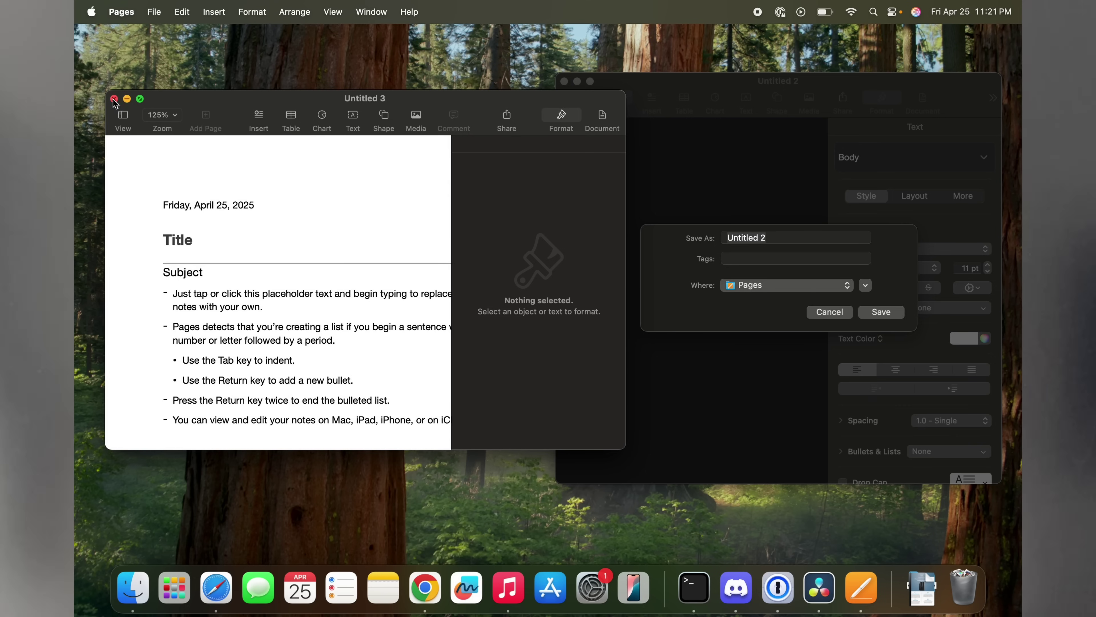
Close Untitled 3, then Untitled 2, using their red close buttons.
left_click(114, 100)
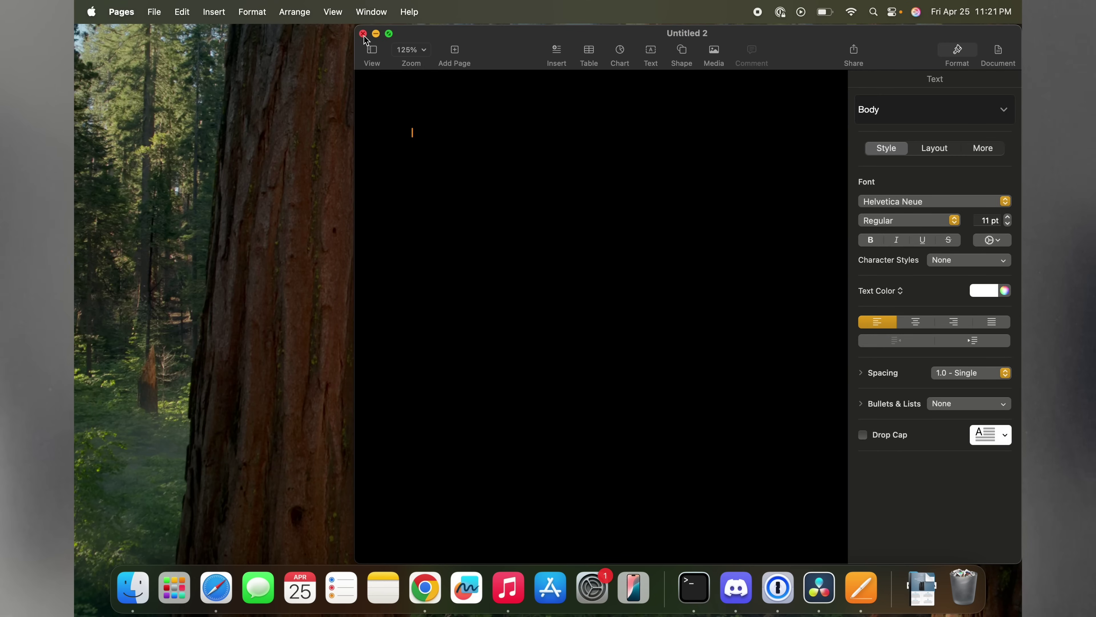
left_click(364, 34)
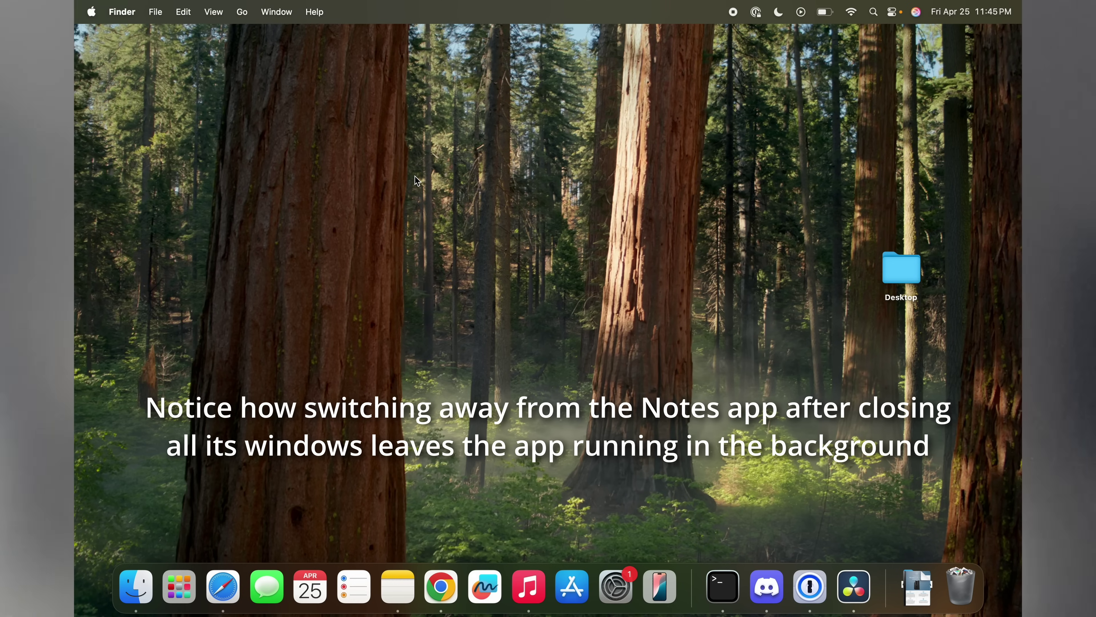
Show the Cmd-Tab app switcher listing Notes among running apps.
key("super+Tab")
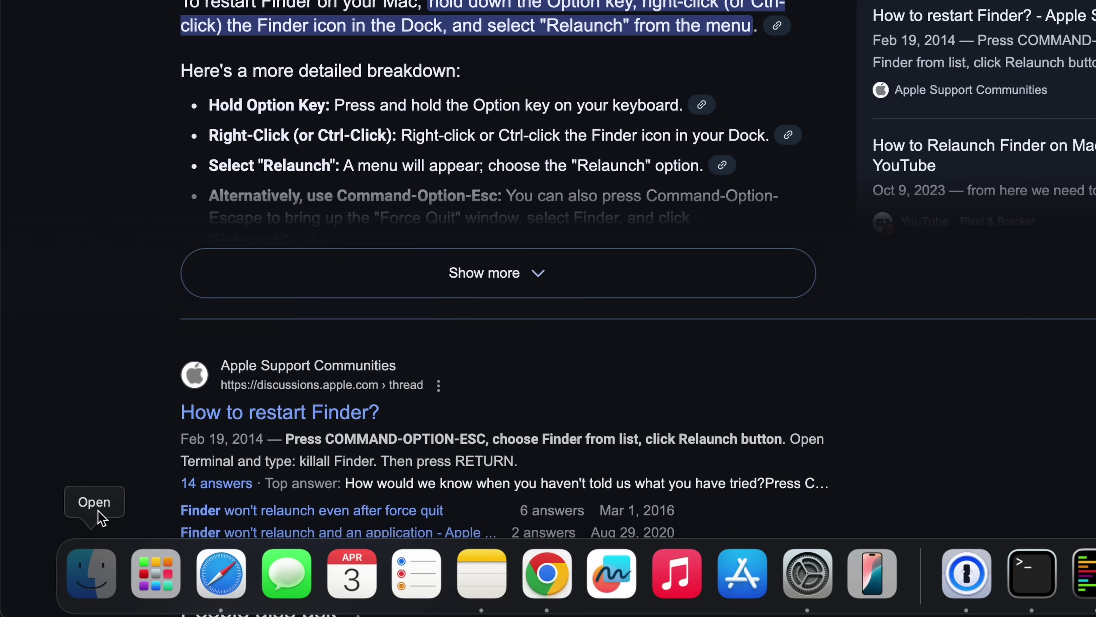
Relaunch Finder from its Dock menu, then reopen a Finder window.
left_click(101, 503)
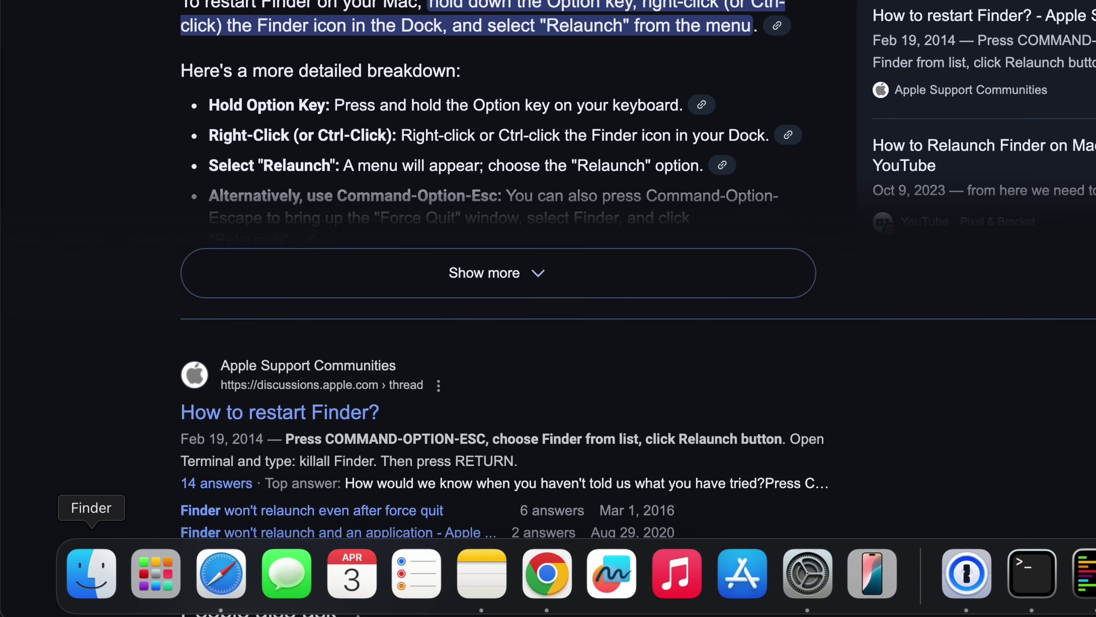
left_click(108, 588)
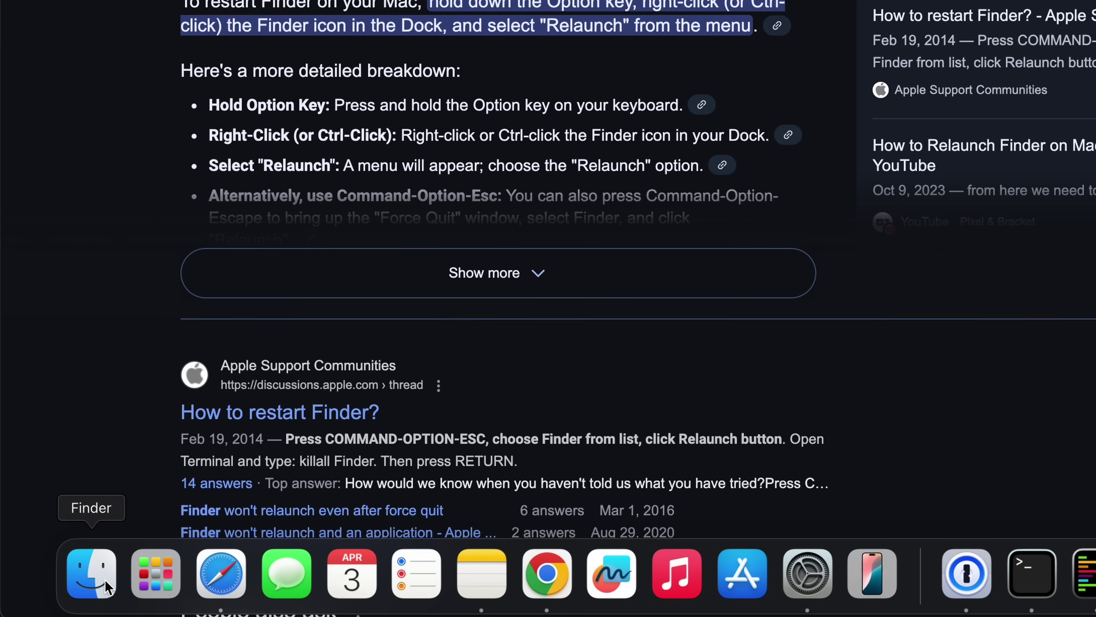